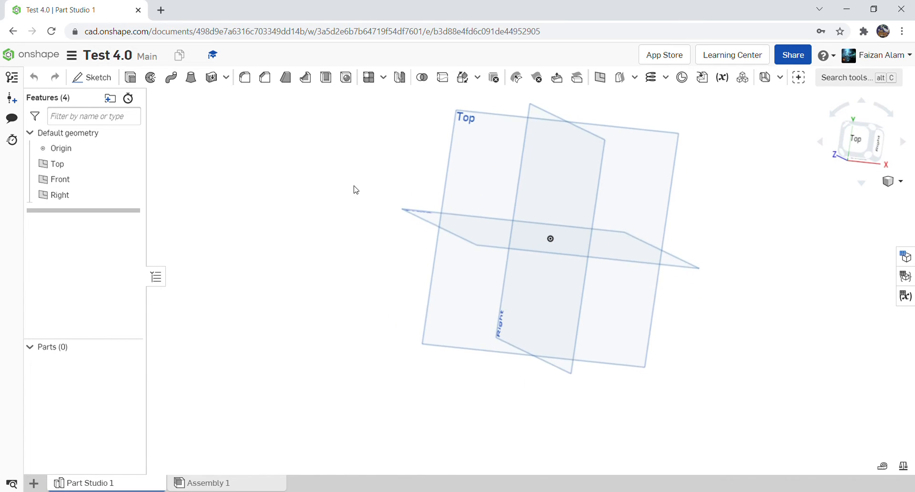
mouse_move(723, 205)
right_down()
mouse_move(753, 206)
mouse_move(731, 225)
mouse_move(730, 210)
right_up()
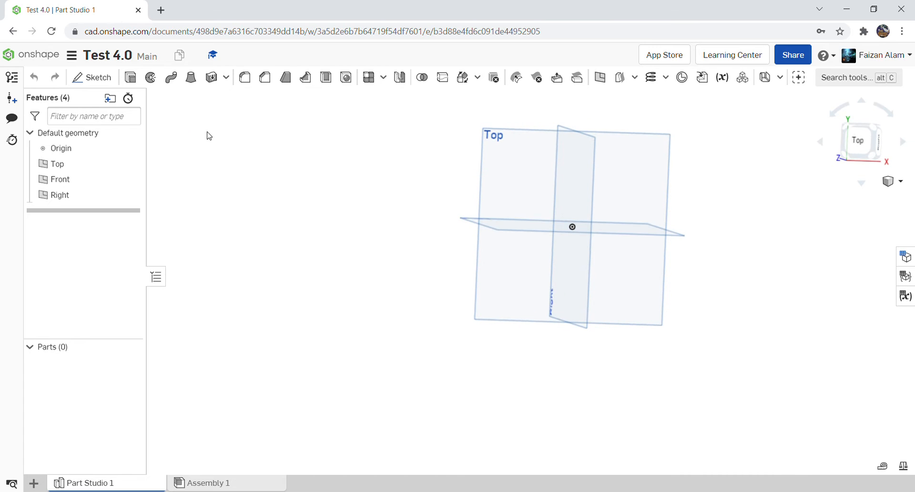
click(91, 77)
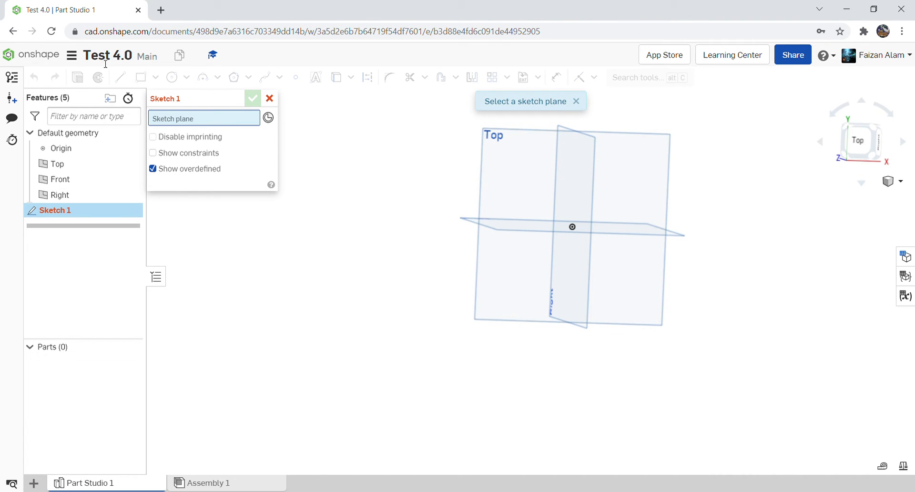
click(269, 98)
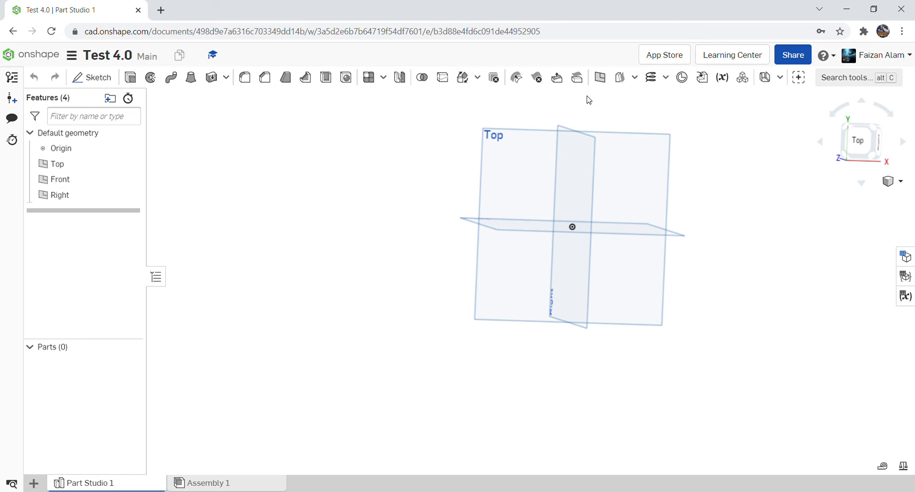
- Create a new sketch on the Top plane and accept it without drawing any geometry
click(90, 78)
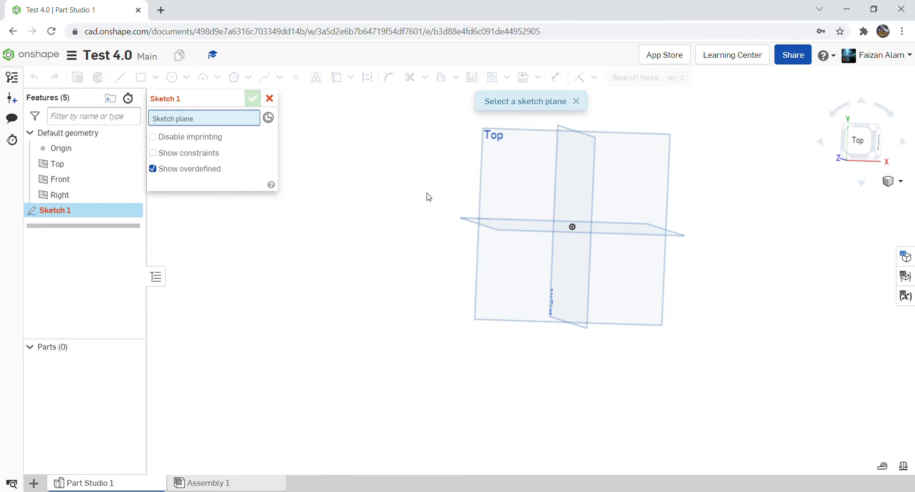
right_drag(427, 197, 737, 217)
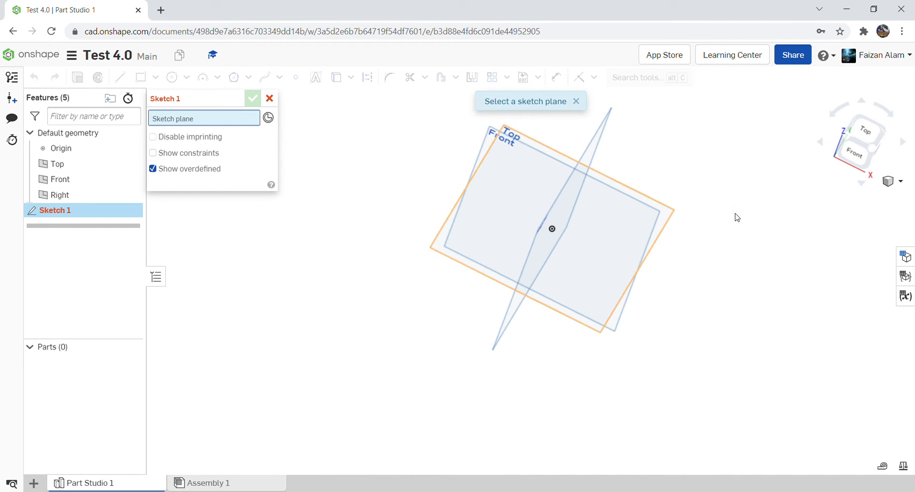
right_drag(794, 253, 823, 263)
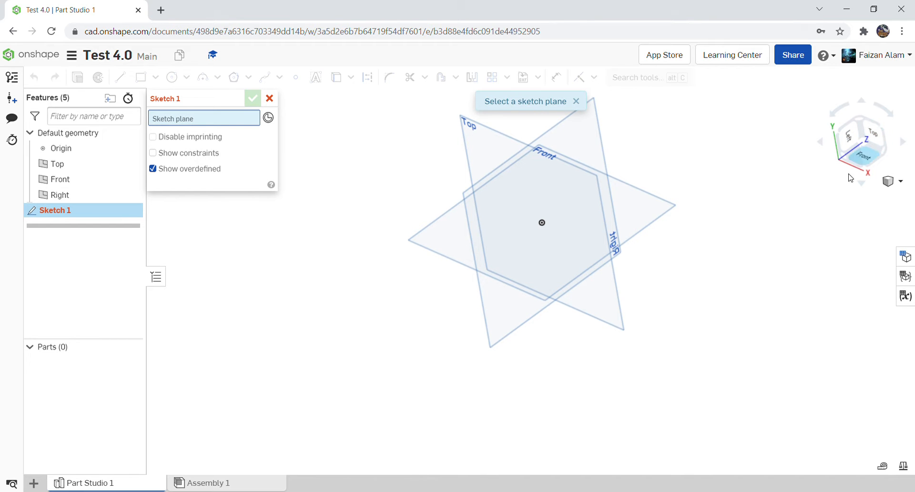
right_drag(694, 217, 670, 216)
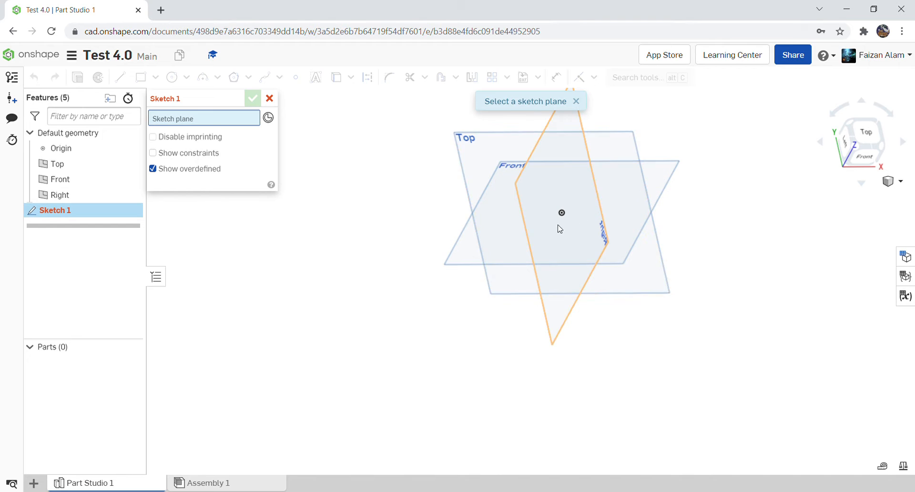
click(517, 285)
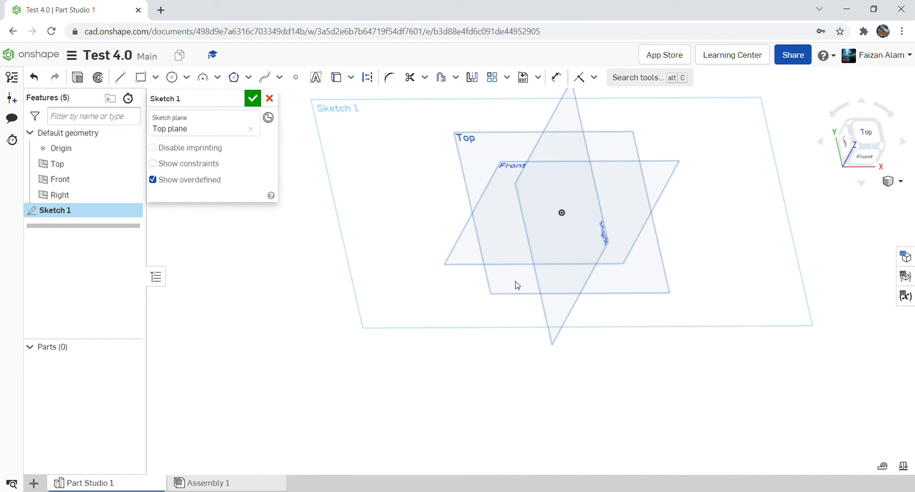
click(255, 99)
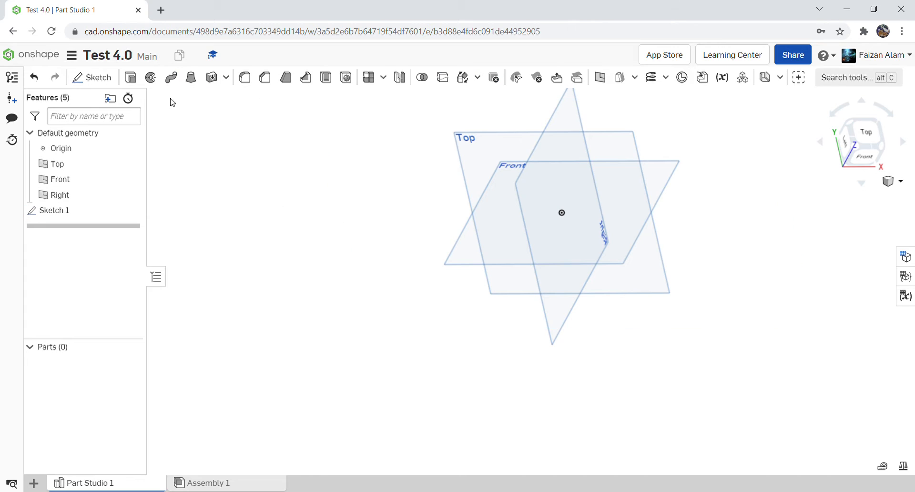
- Reopen Sketch 1 and draw a center point rectangle about 0.1085 m by 0.0577 m, up and to the left of the origin
double_click(57, 211)
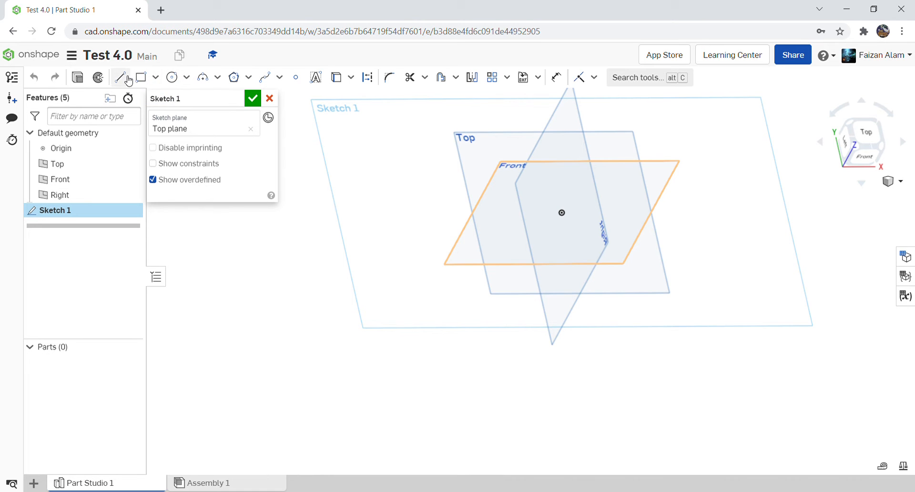
click(157, 82)
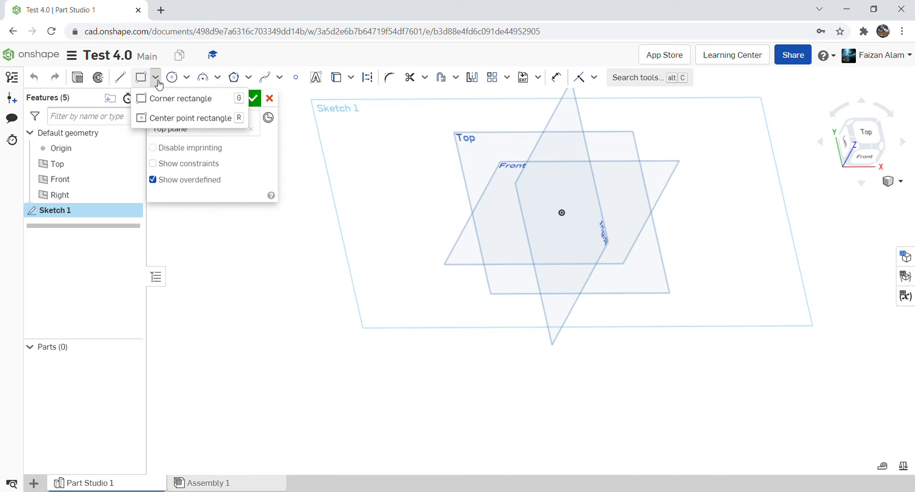
click(181, 122)
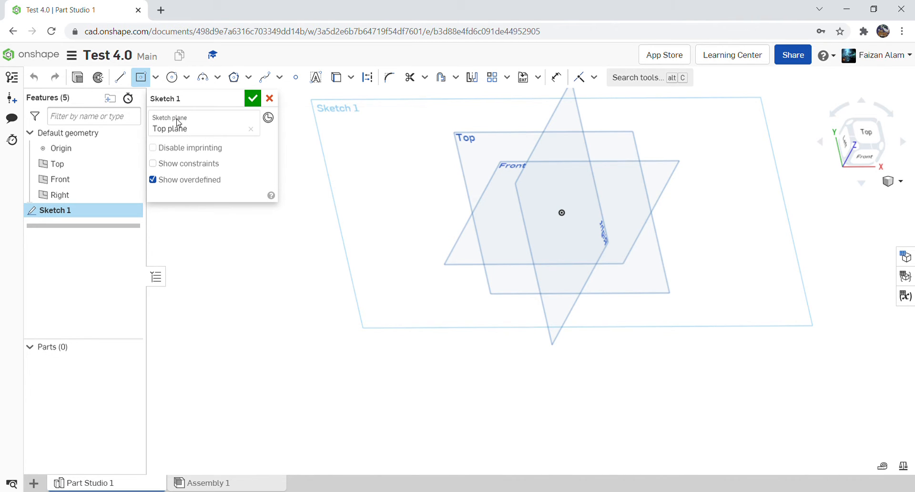
right_drag(444, 161, 382, 178)
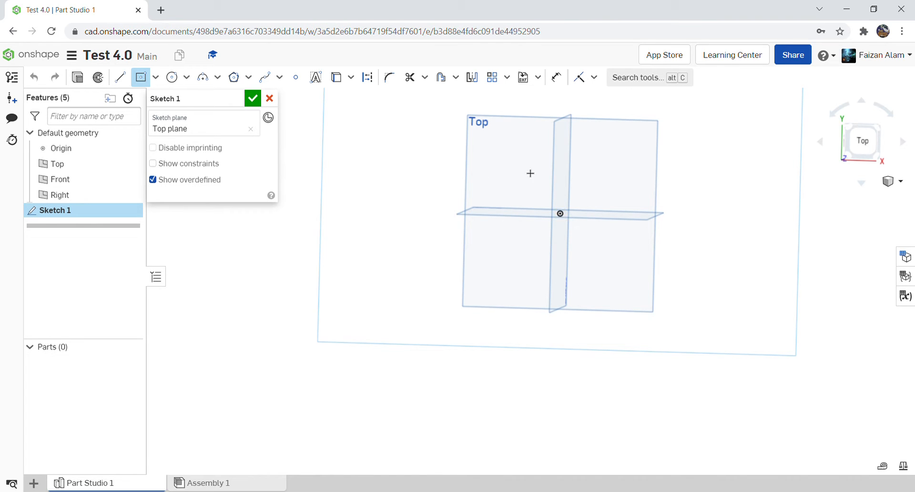
click(414, 149)
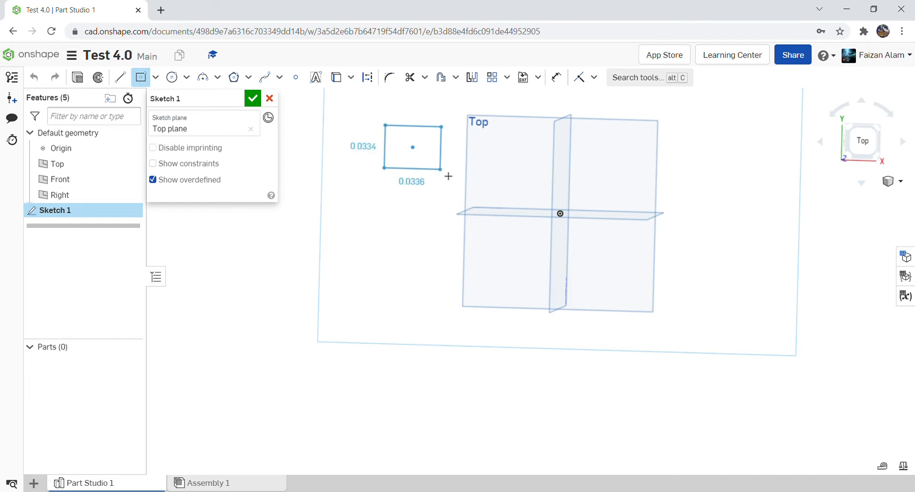
click(482, 188)
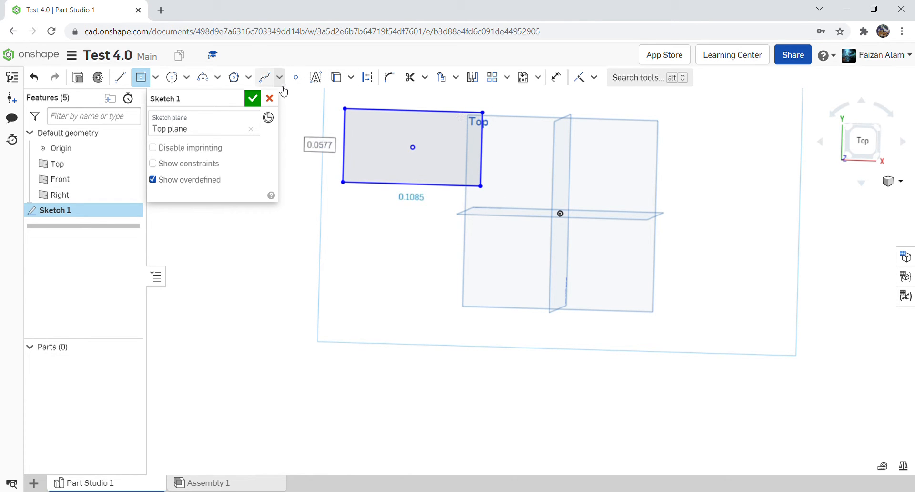
- Dimension the rectangle's lower edge and set its length to 0.1 m
click(562, 82)
click(409, 191)
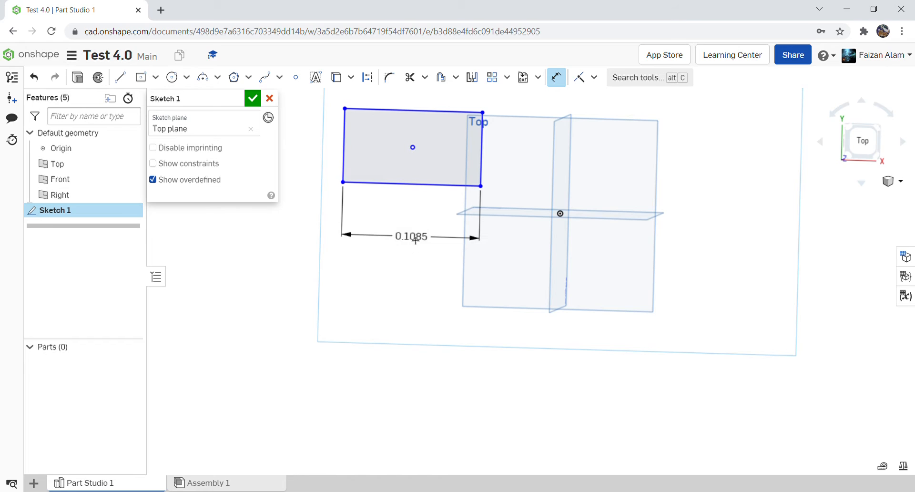
click(411, 235)
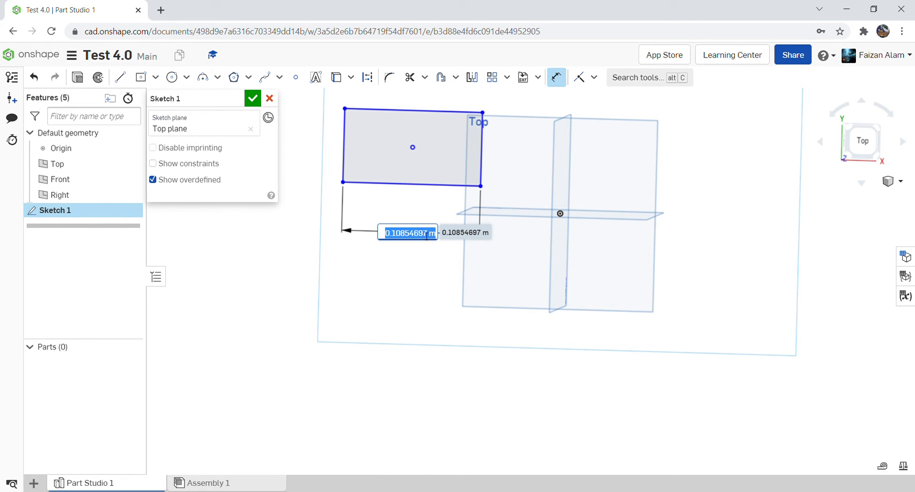
key(BackSpace)
text(0.1)
key(Return)
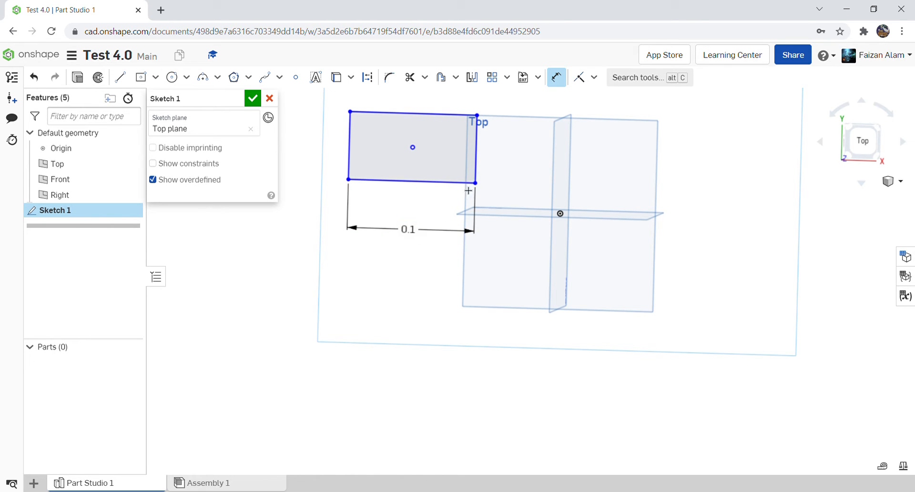
- Dimension the rectangle's right edge and set its height to 0.05 m
click(476, 148)
click(501, 152)
key(BackSpace)
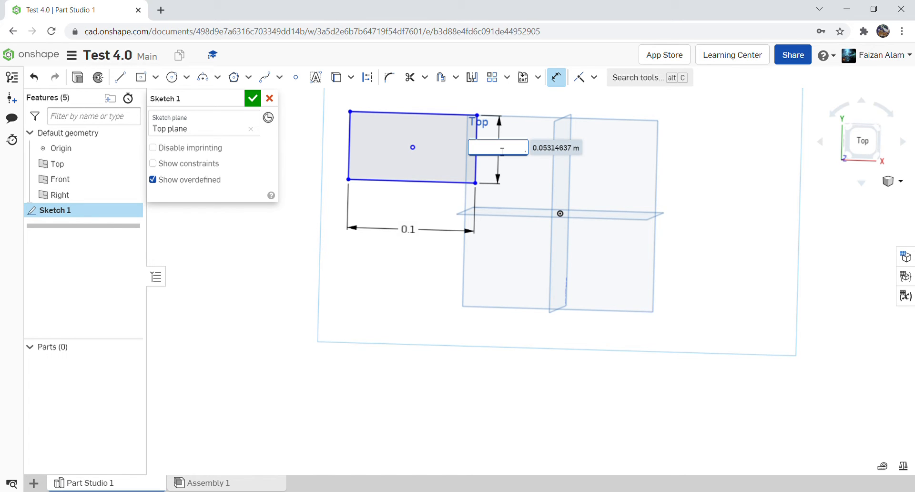
text(.05)
key(Return)
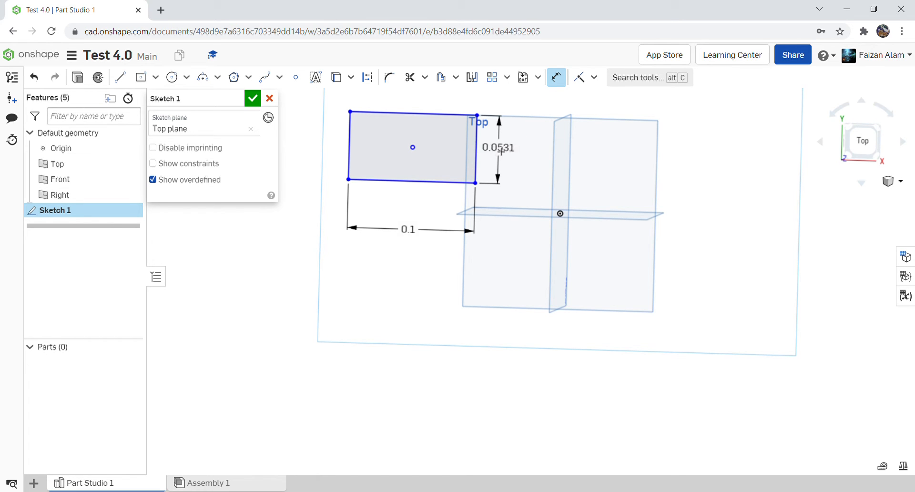
click(476, 160)
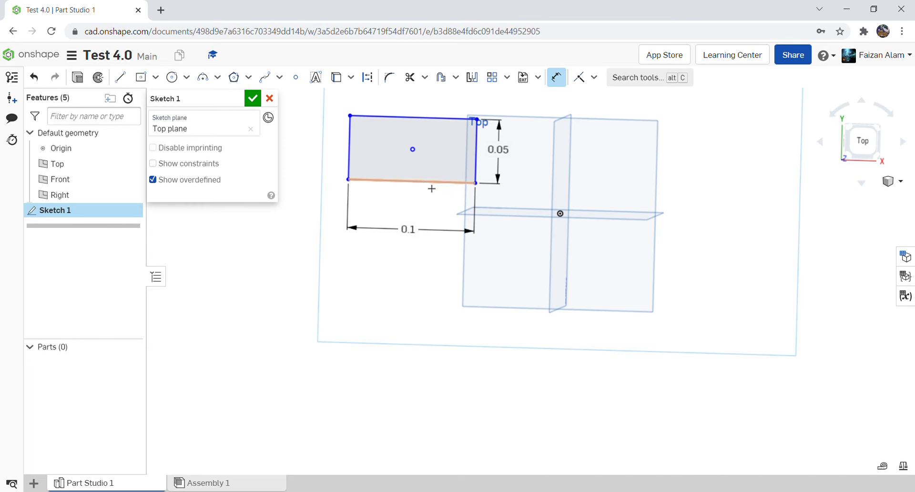
- Dimension the vertical distance between the rectangle's lower edge and the origin, and set it to 0
click(461, 186)
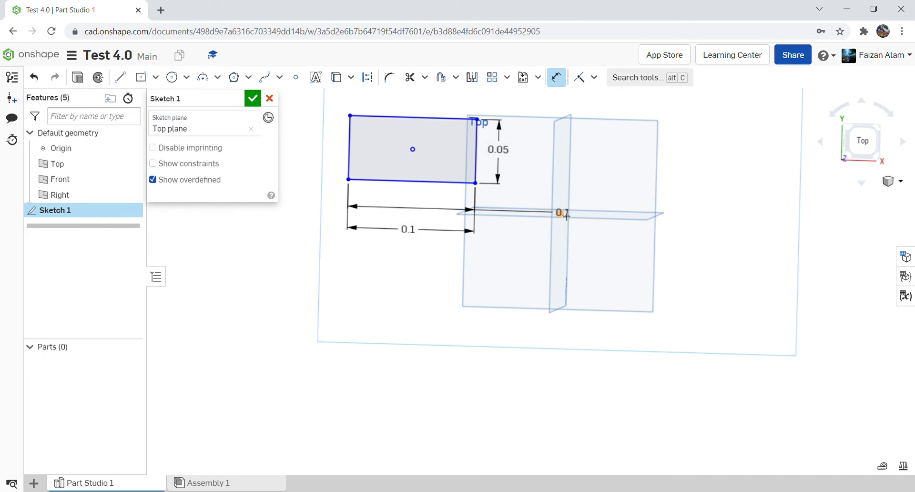
click(564, 216)
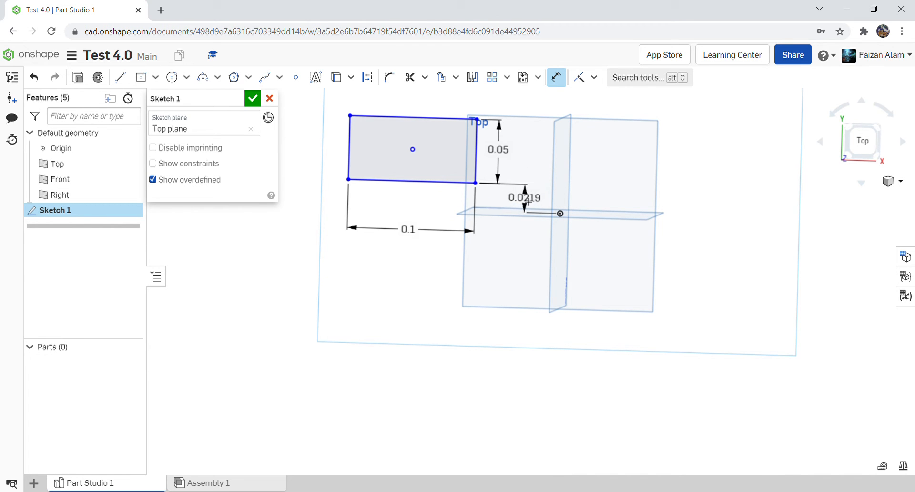
click(531, 203)
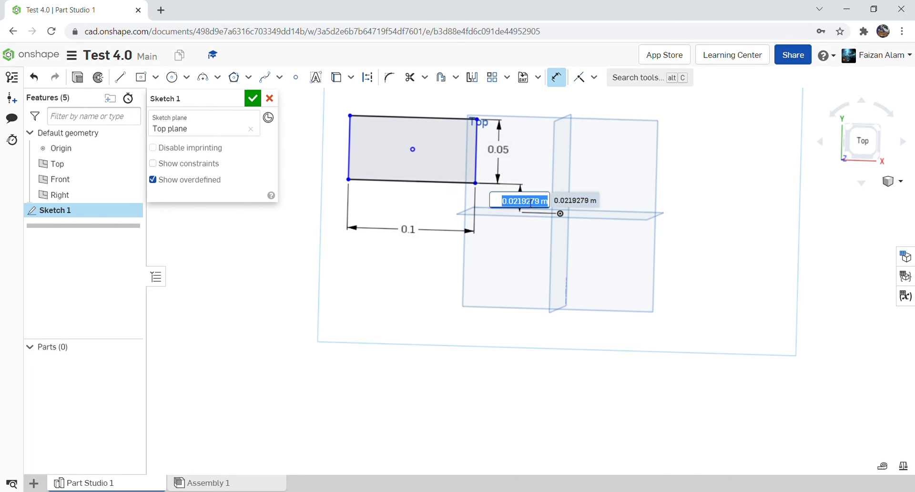
text(0)
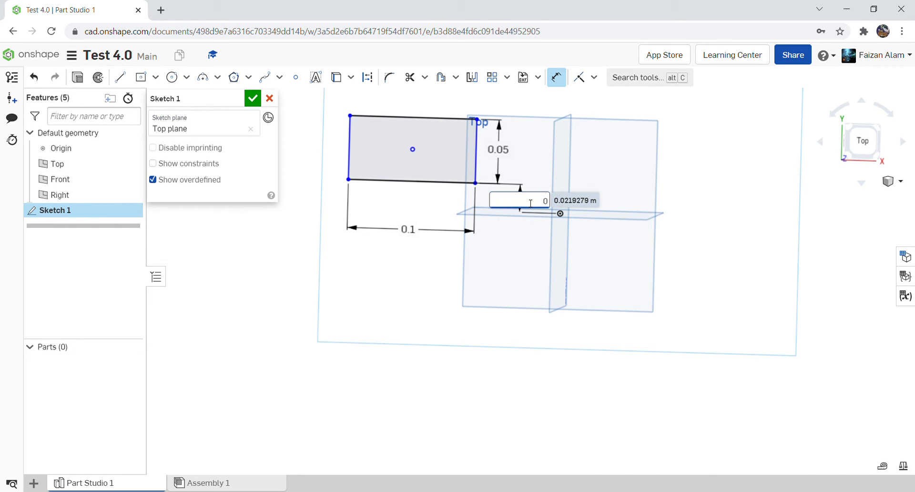
key(Return)
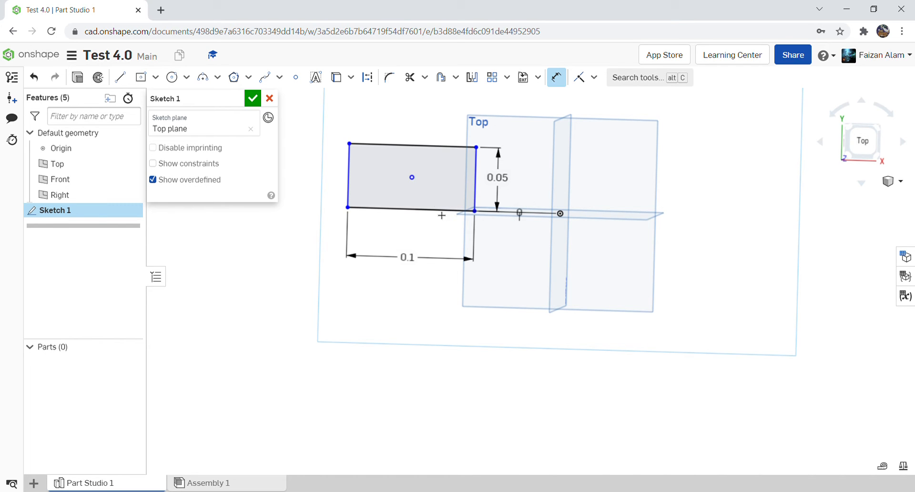
- Dimension the horizontal distance between the rectangle's right side and the origin, and set it to 0.05 m
click(476, 147)
click(560, 213)
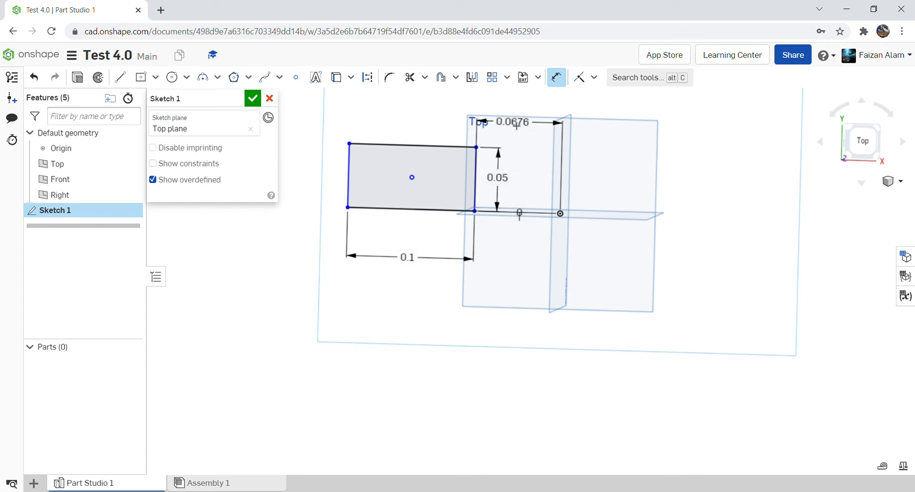
click(519, 126)
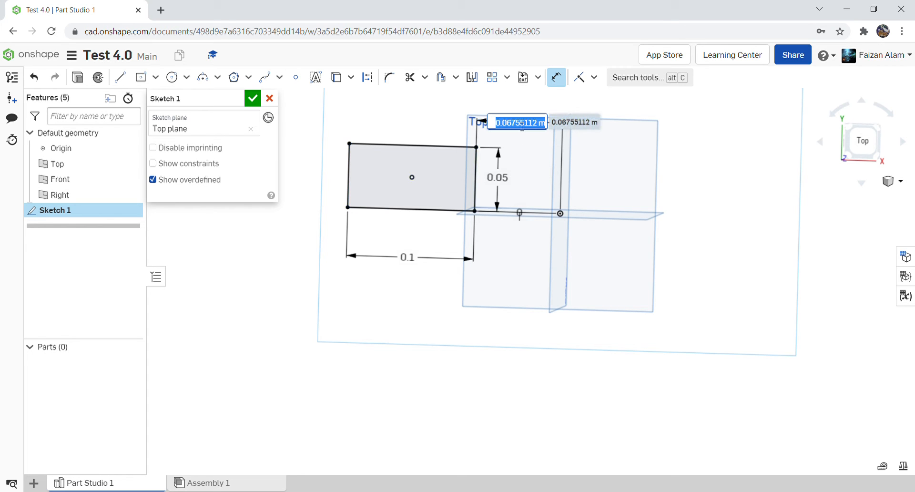
text(0.05)
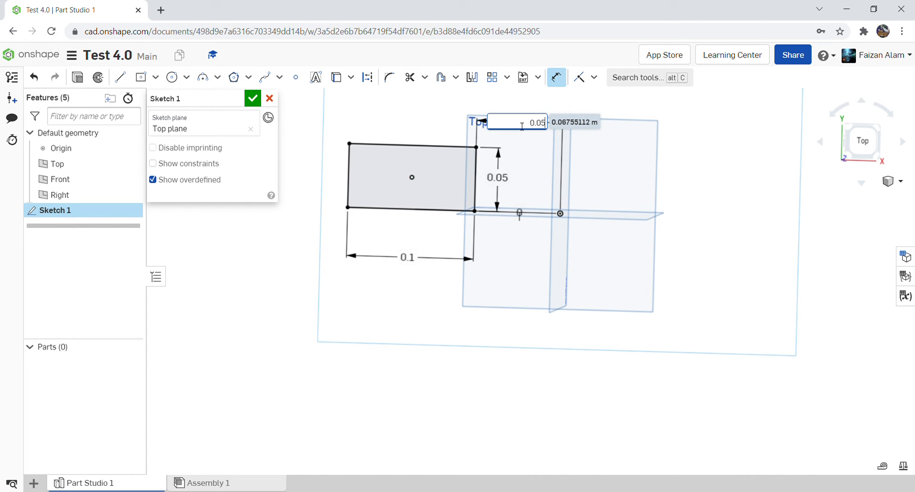
key(Return)
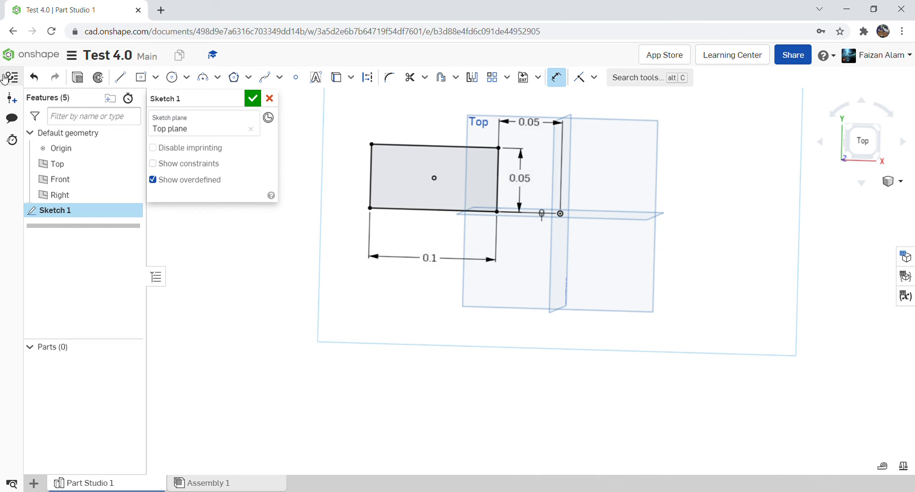
- Start extruding the dimensioned rectangle as a new solid with the Blind end type
click(78, 77)
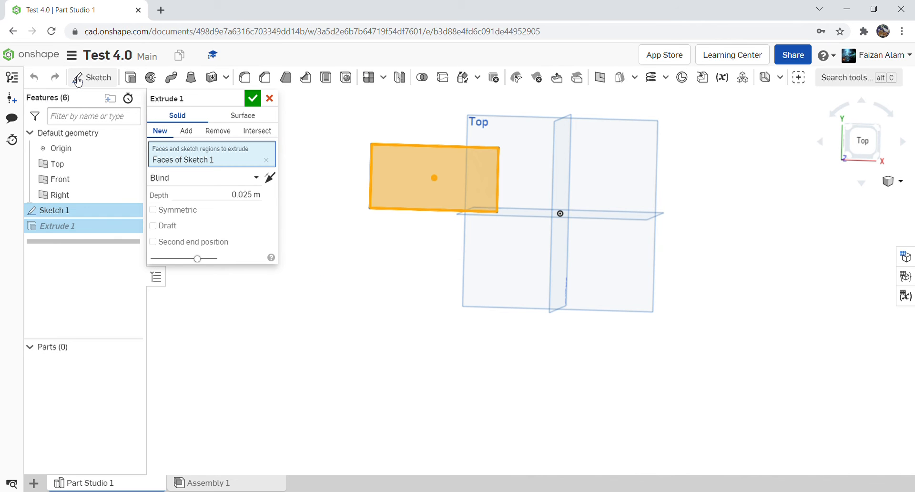
right_drag(370, 285, 368, 260)
scroll(431, 130, up, 2)
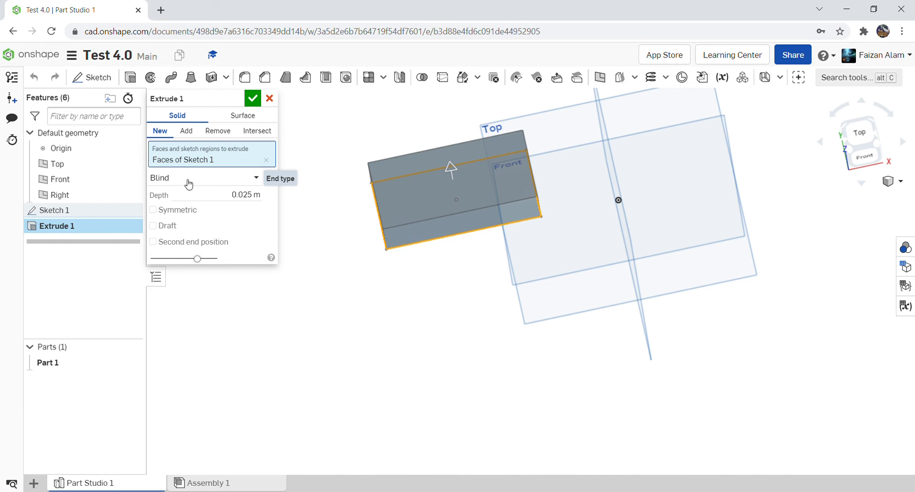
click(230, 182)
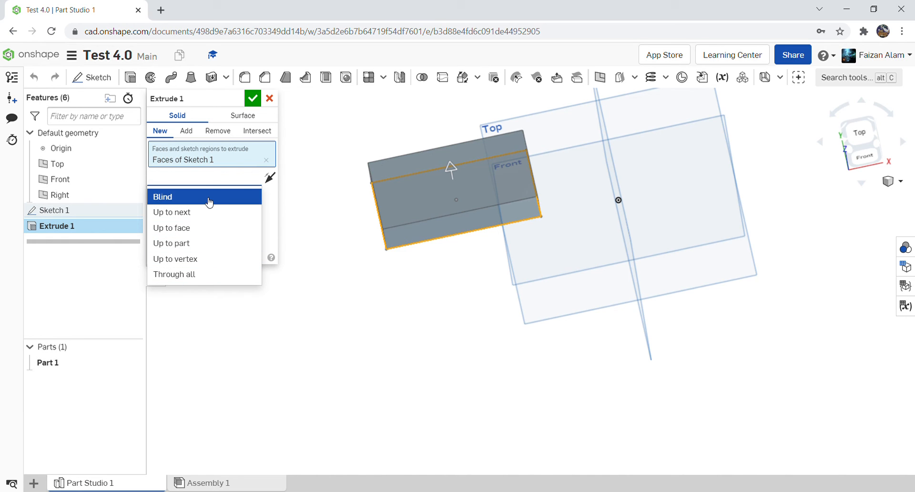
click(209, 197)
- Set the extrusion depth to 0.1 m, and try the opposite direction before flipping it back upward
click(250, 198)
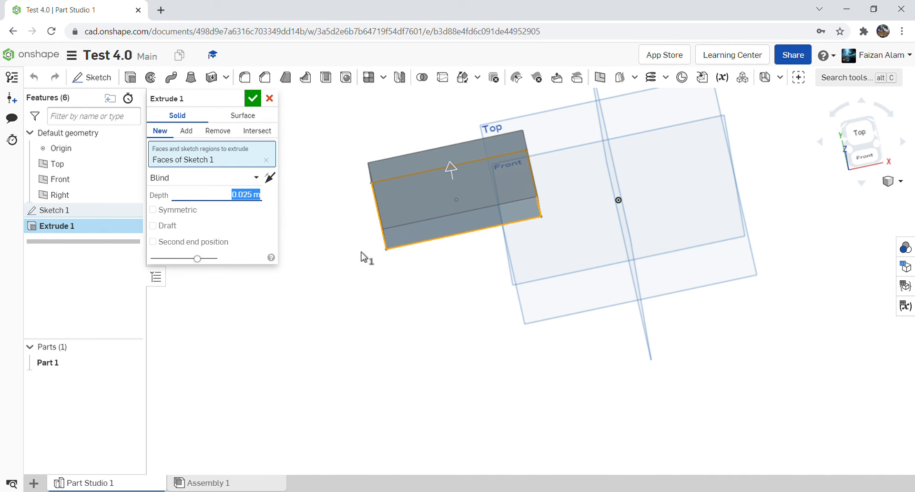
right_drag(362, 255, 406, 223)
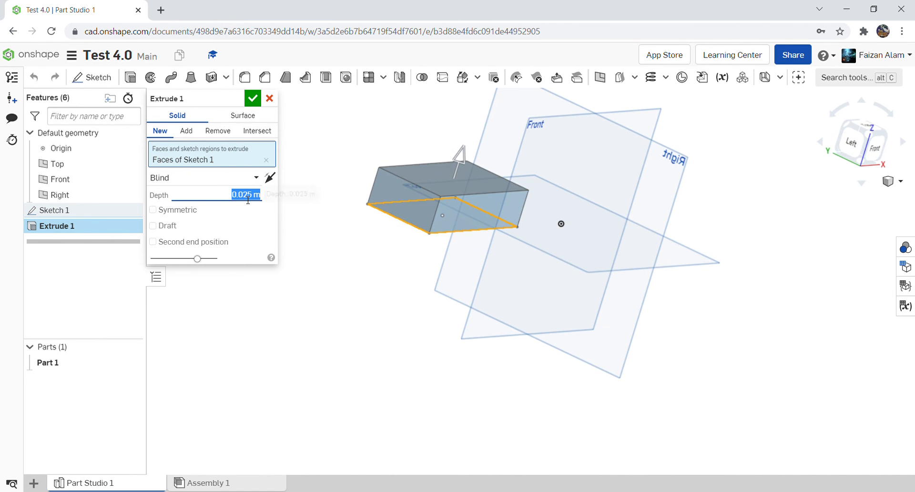
click(248, 200)
click(269, 180)
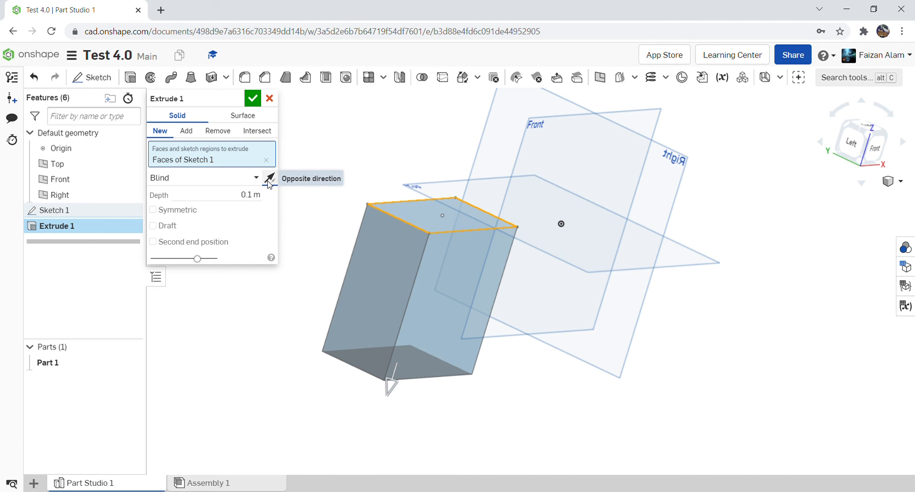
click(269, 179)
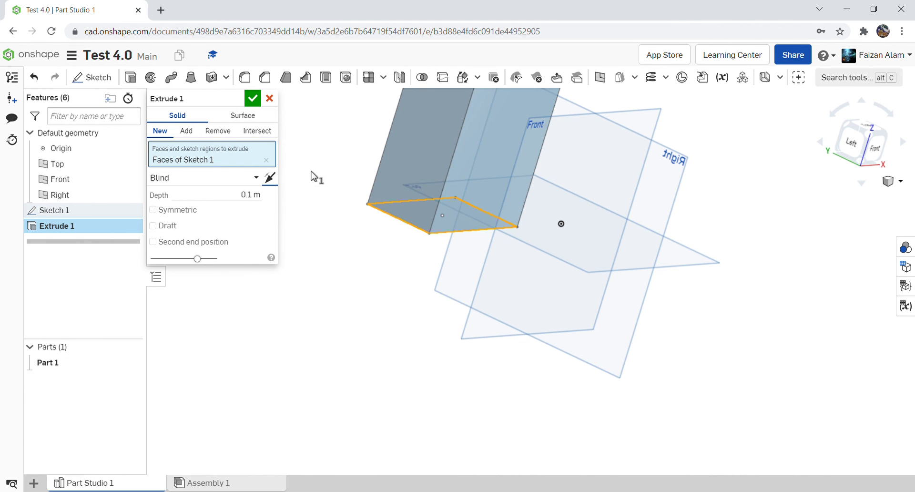
- Set the extrusion depth to 0.05 m and accept the extrude
scroll(348, 168, up, 5)
scroll(351, 168, down, 5)
scroll(374, 130, down, 2)
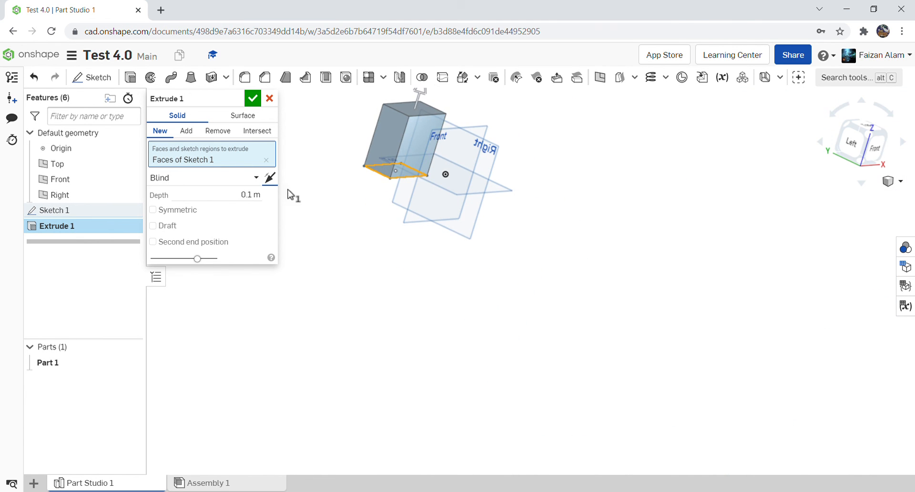
click(254, 202)
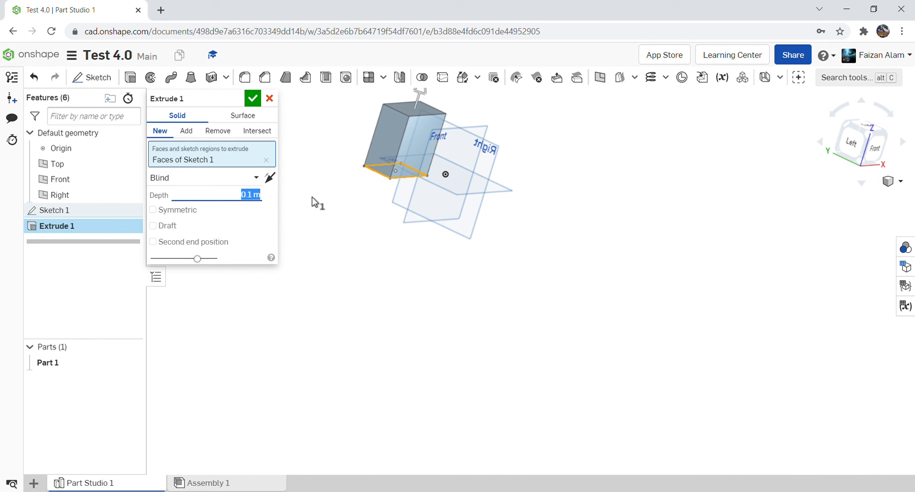
key(End)
key(Return)
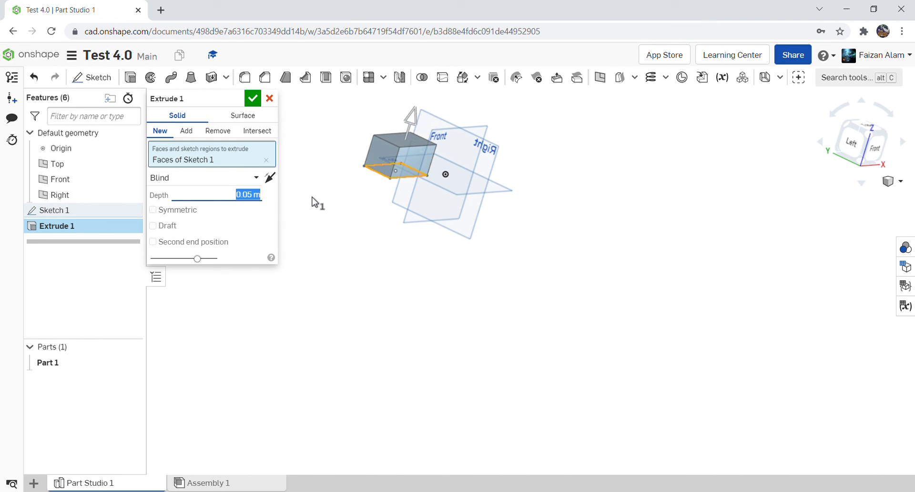
click(256, 100)
scroll(384, 122, up, 5)
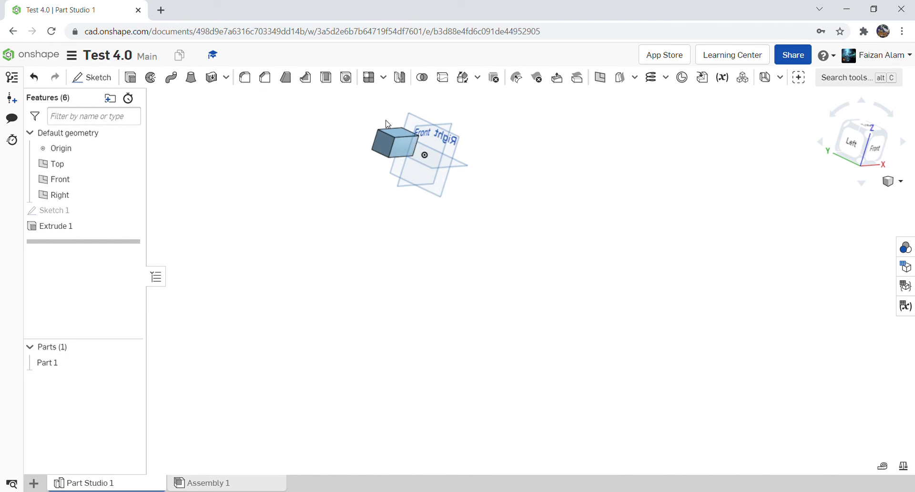